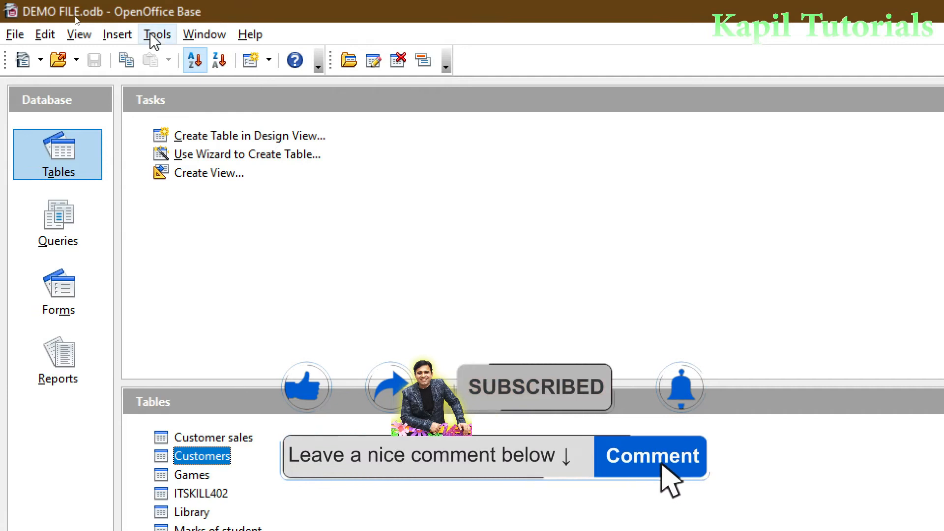
Open the dialog for executing SQL statements and move it clear of the table list
left_click(157, 35)
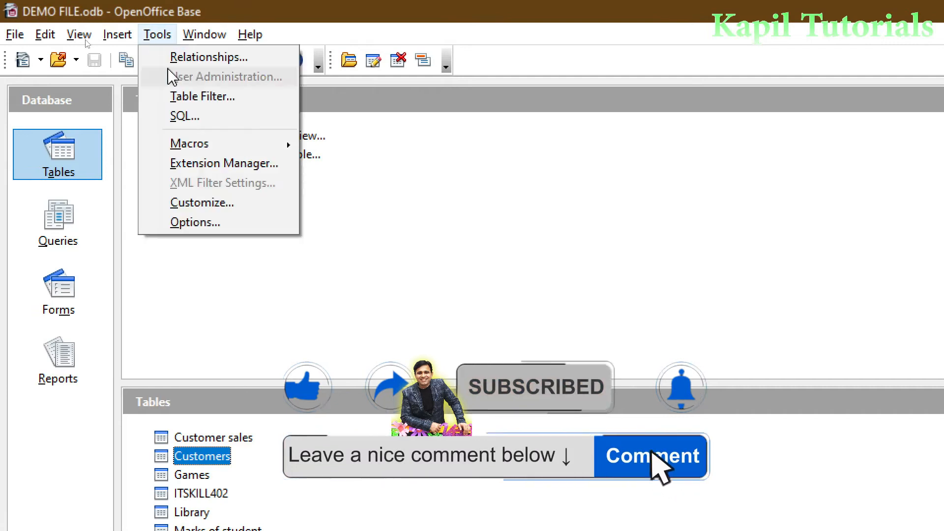
left_click(185, 117)
left_click_drag(812, 304, 447, 172)
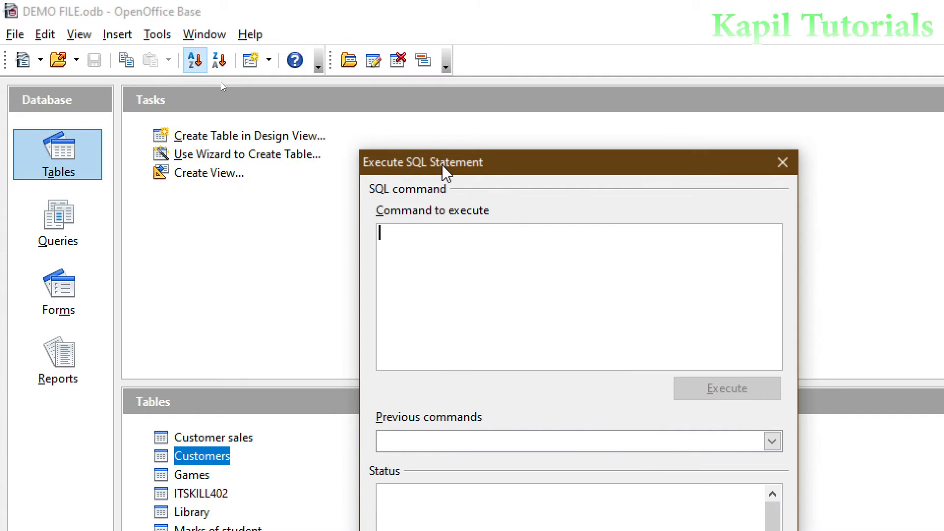
left_click_drag(442, 165, 443, 164)
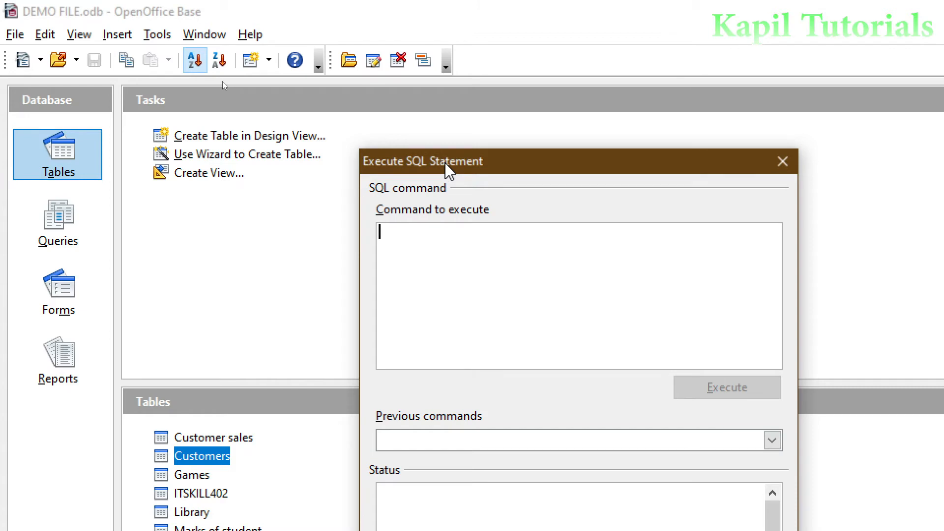
Enter the SQL command "select ROLLNO from ITSKILL402;" as the statement to execute
type("s")
type("lec")
key("BackSpace")
key("BackSpace")
key("BackSpace")
type("elect")
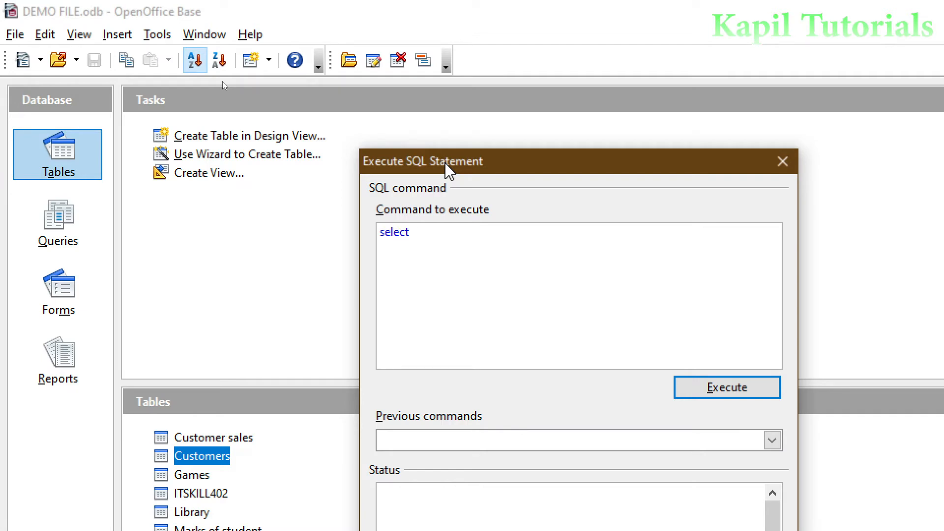
type("ROLLNO FROM")
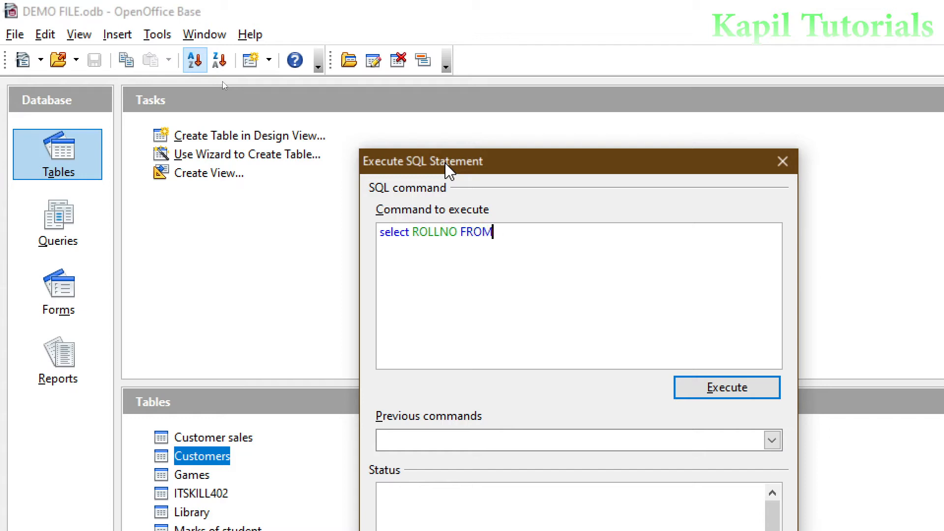
key("BackSpace")
key("BackSpace")
key("BackSpace")
key("BackSpace")
type("from ITSKILL402")
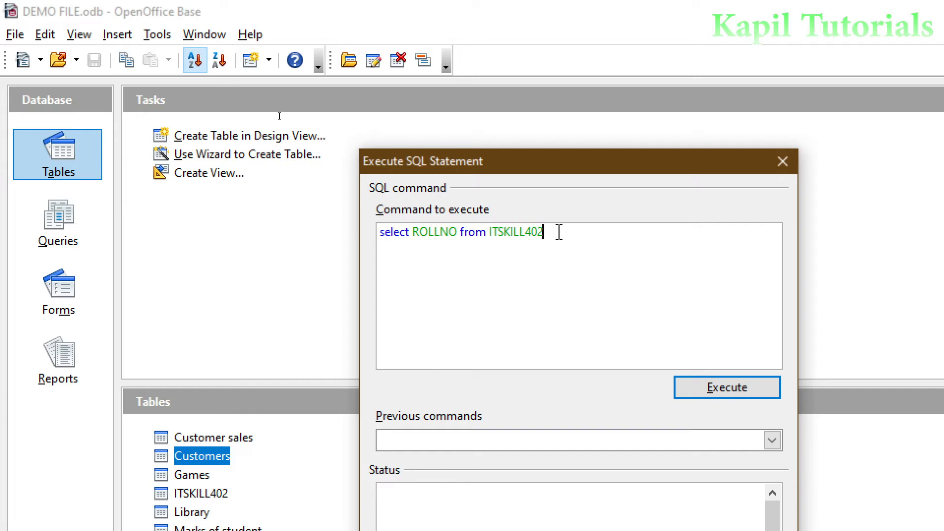
type(";")
Execute the SQL command, bring its status into view and close the dialog
left_click(719, 396)
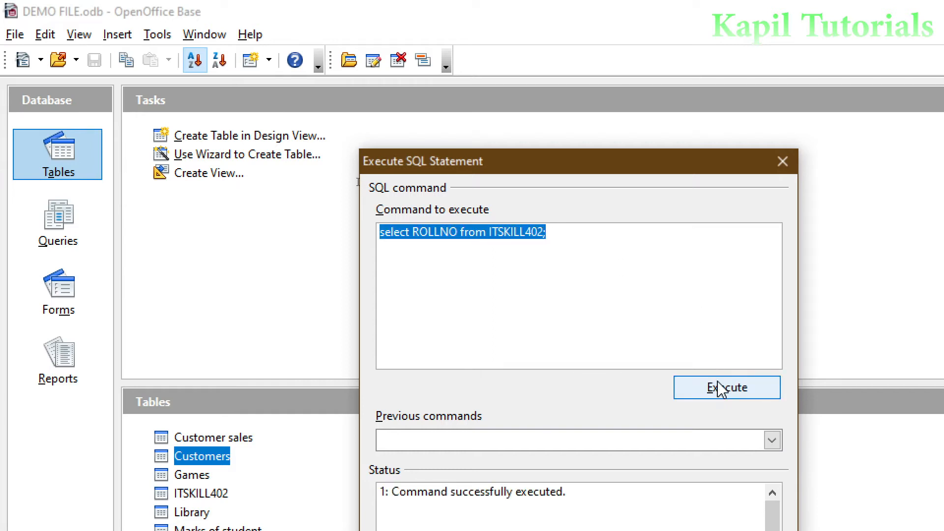
left_click_drag(584, 164, 496, 14)
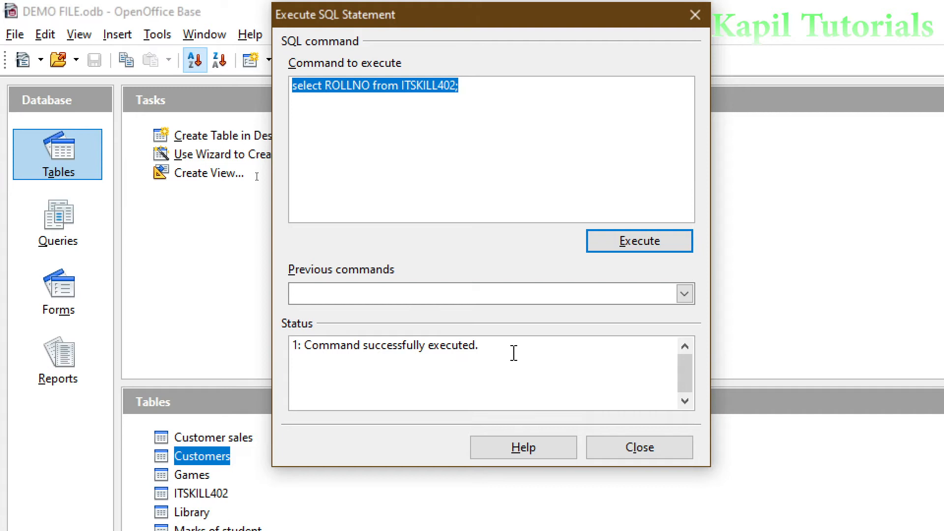
left_click(625, 448)
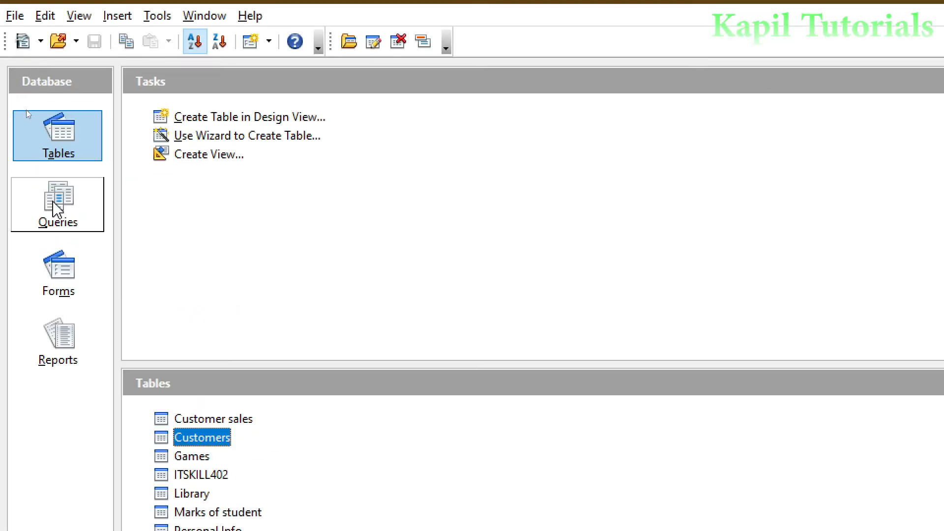
Create a new query in SQL view and restore its window to a smaller size beside the list of queries
left_click(52, 206)
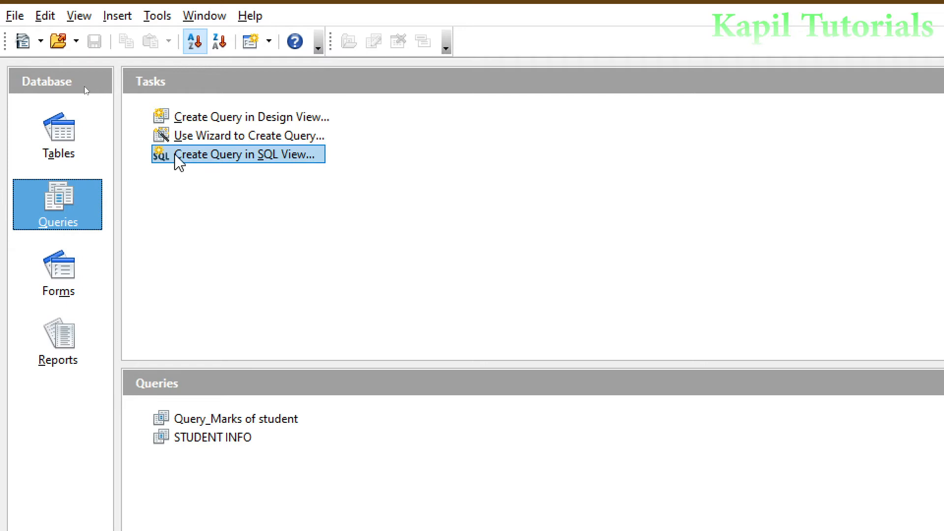
left_click(231, 158)
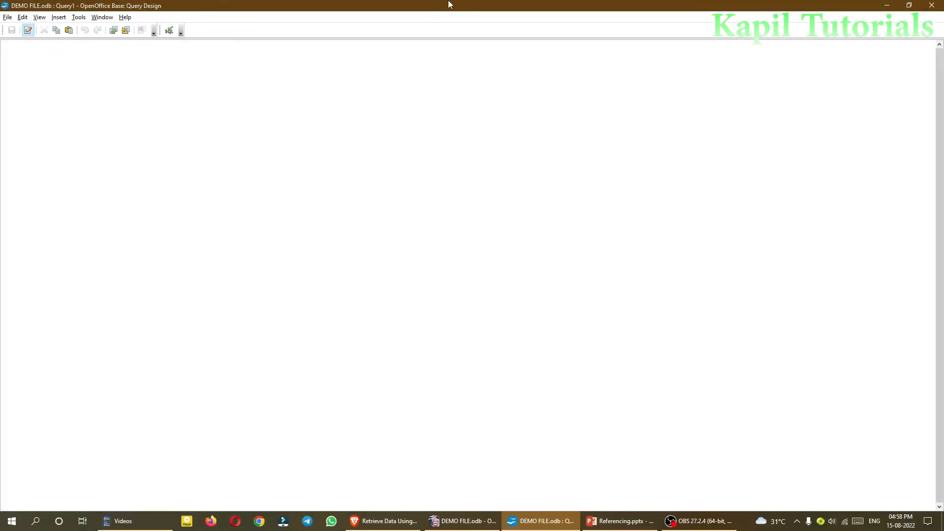
left_click(909, 6)
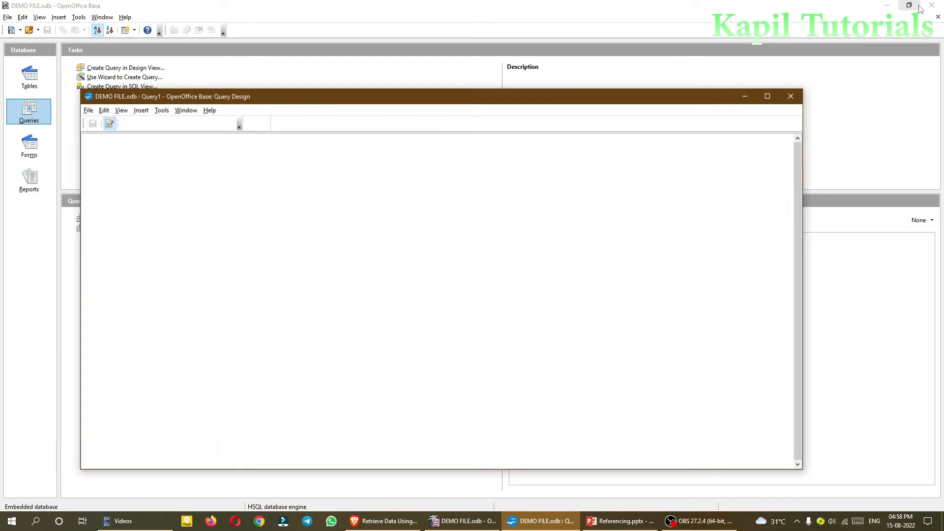
left_click_drag(257, 113, 360, 100)
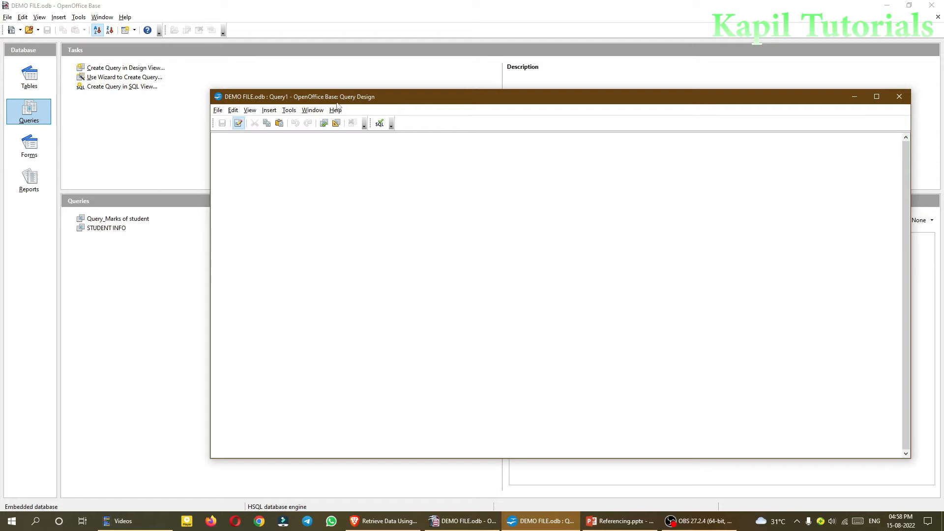
left_click_drag(363, 99, 372, 99)
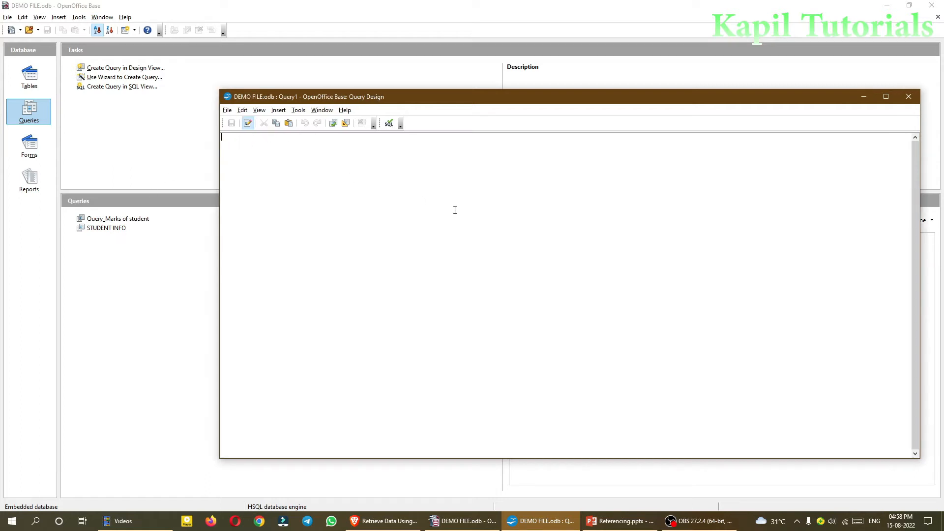
Write the query "SELECT NAME,ROLLNO FROM ITSKILL402;" and run it
type("SELECT NAME,ROLLNO FROM ITSKILL402;")
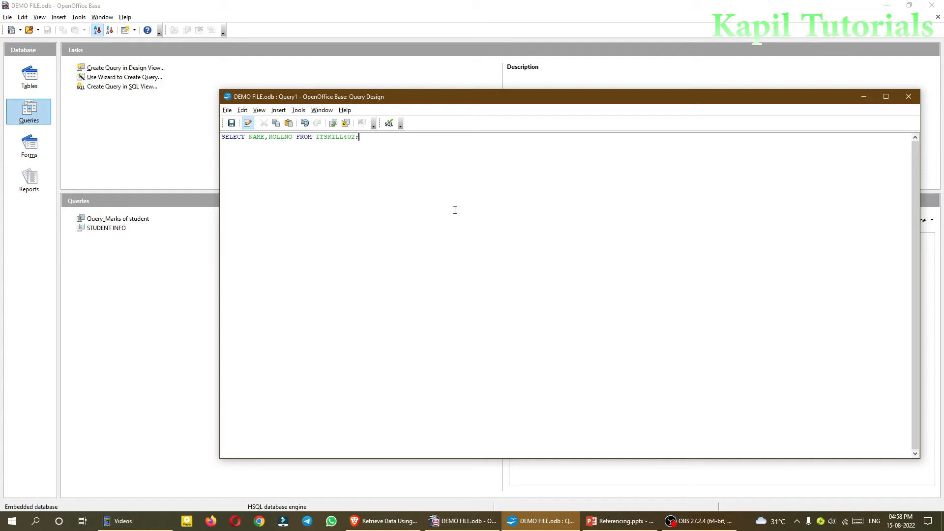
left_click(332, 127)
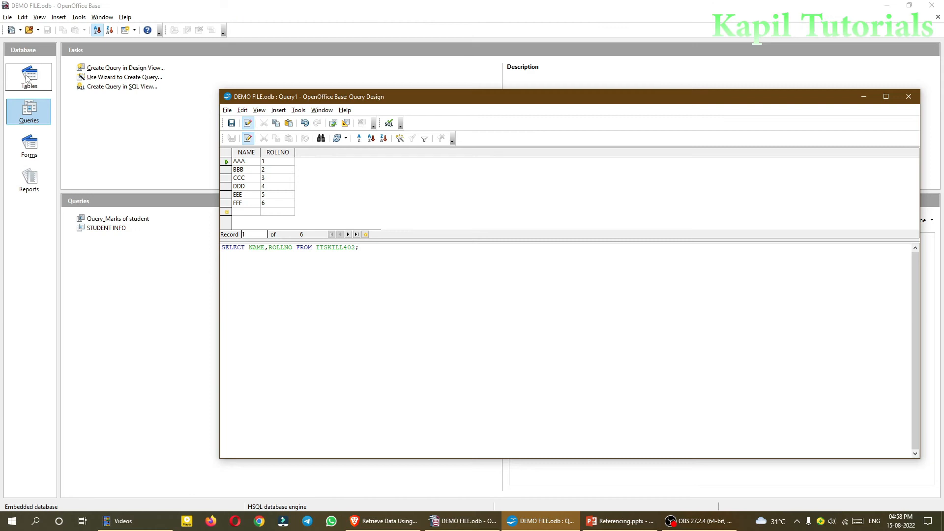
Open the data of the ITSKILL402 table and place the query window beside its records for comparison
left_click(28, 78)
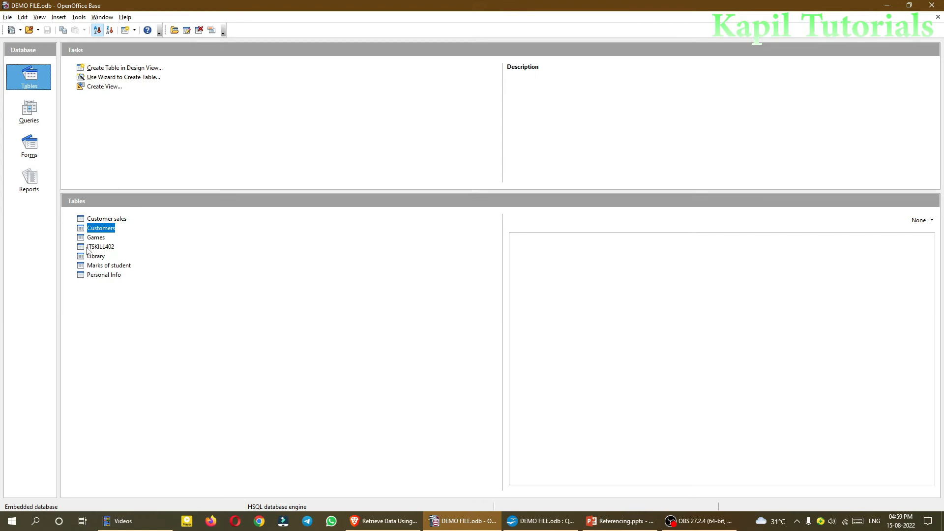
double_click(87, 249)
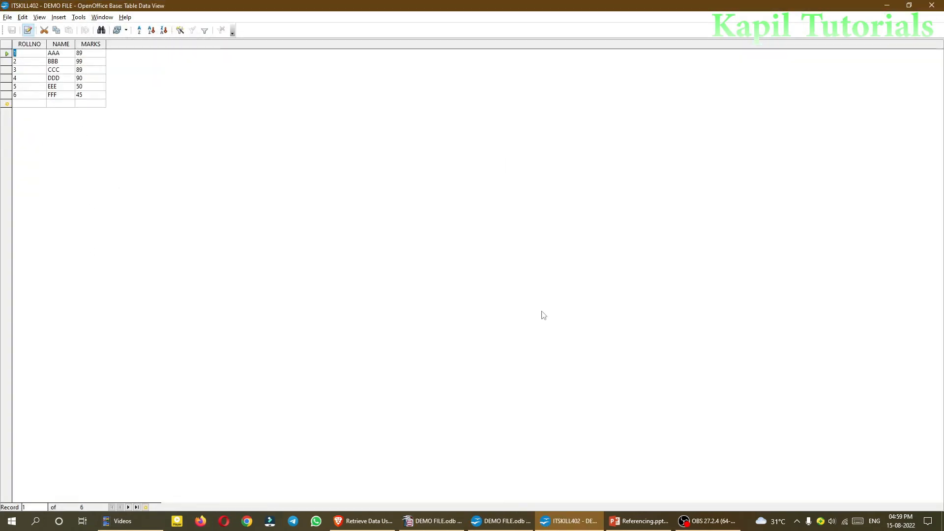
mouse_move(501, 524)
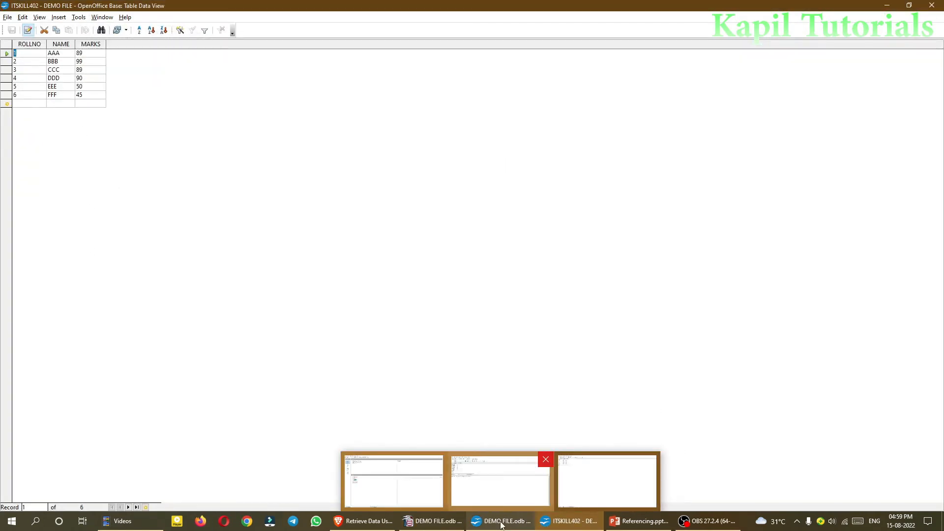
left_click(500, 479)
left_click_drag(296, 93, 249, 57)
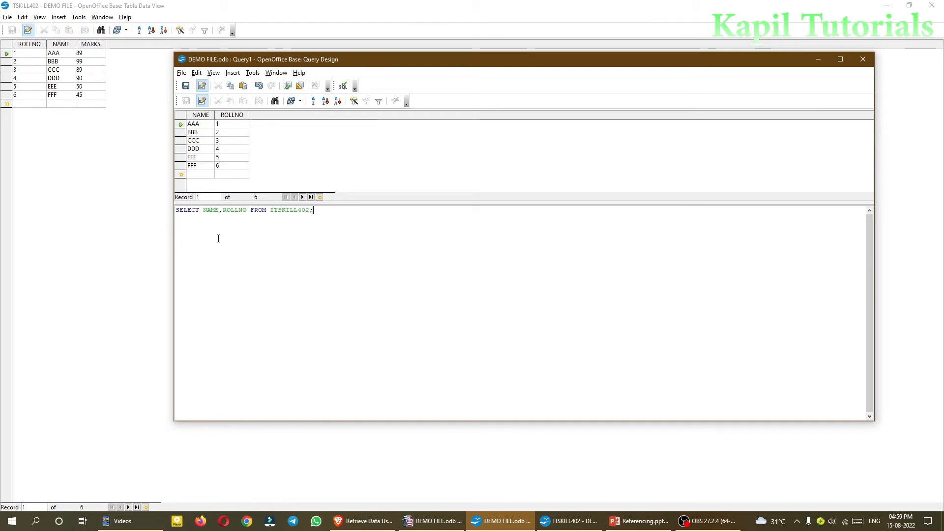
Remove the NAME field from the SELECT statement so it retrieves only ROLLNO, and run the query
left_click_drag(199, 210, 223, 211)
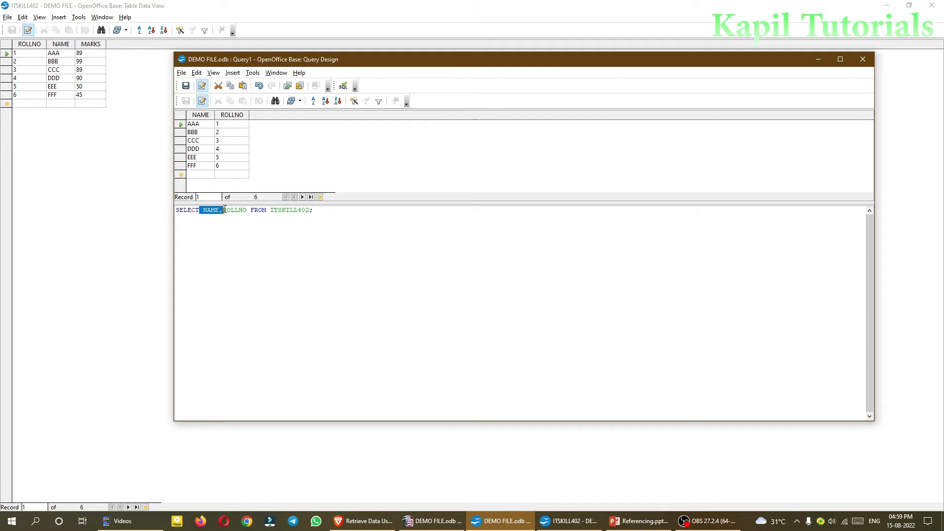
key("Delete")
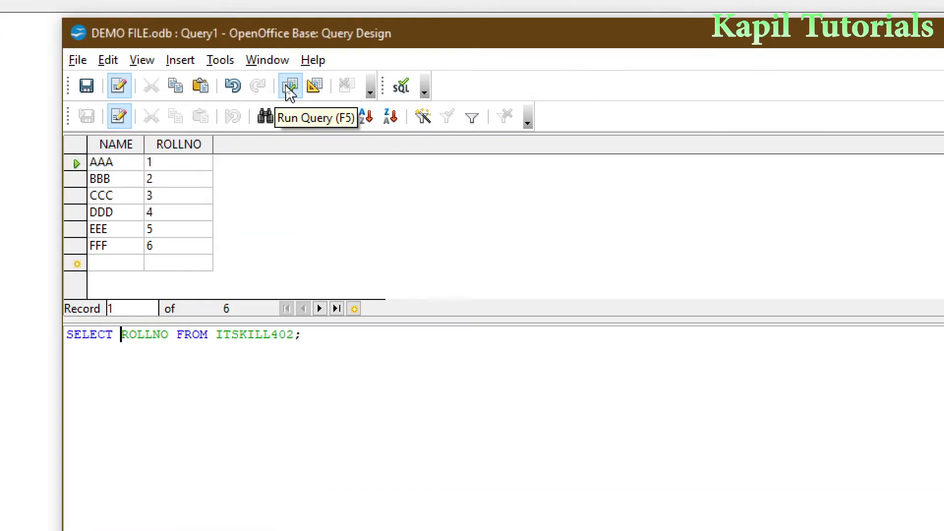
left_click(288, 87)
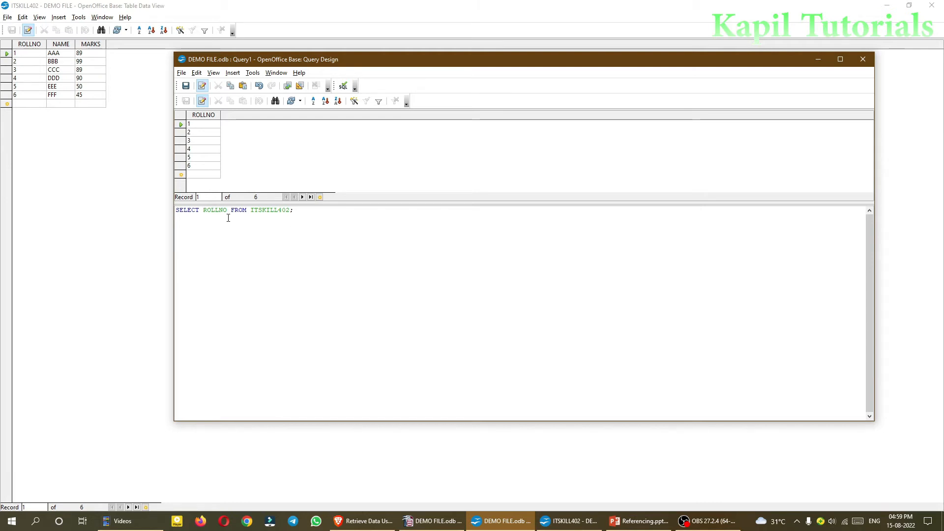
Add MARKS before ROLLNO and NAME after it in the SELECT statement, and run the query
type("M")
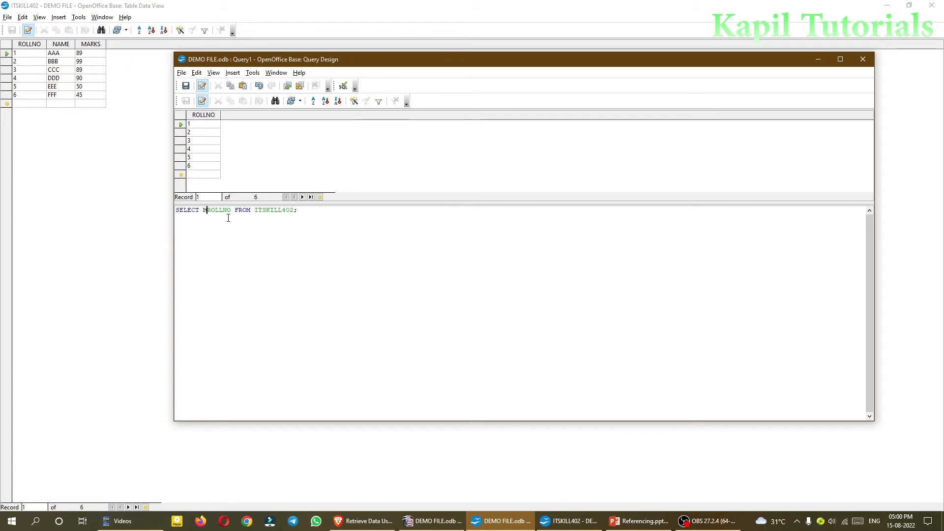
type("ARMS")
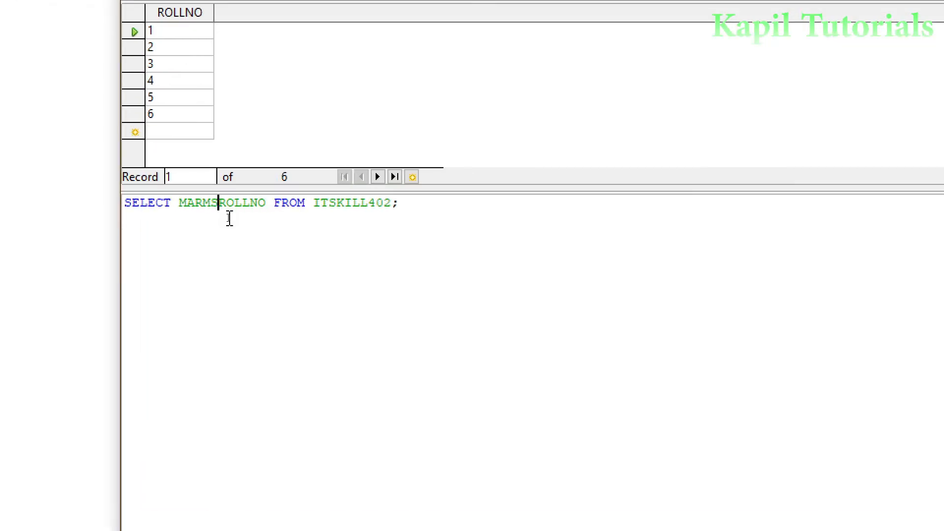
key("BackSpace")
key("BackSpace")
type("KS,")
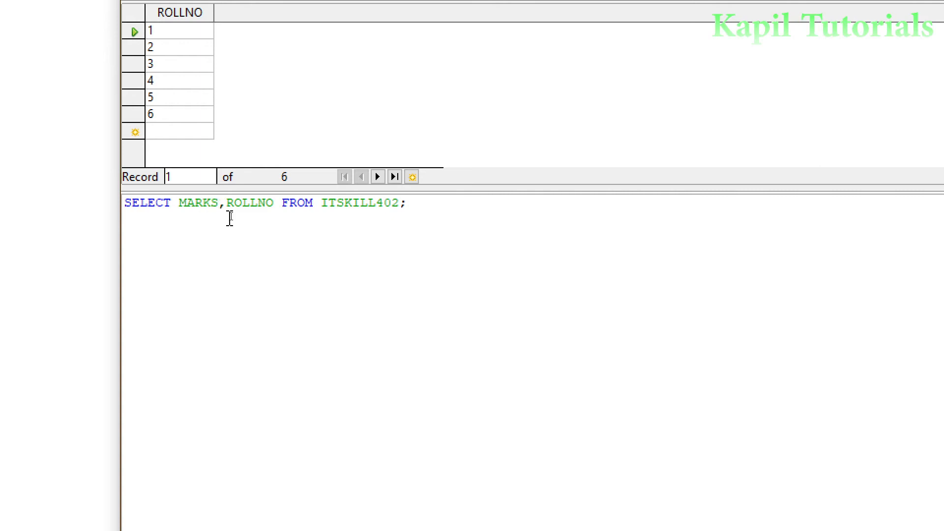
left_click(275, 203)
type(",")
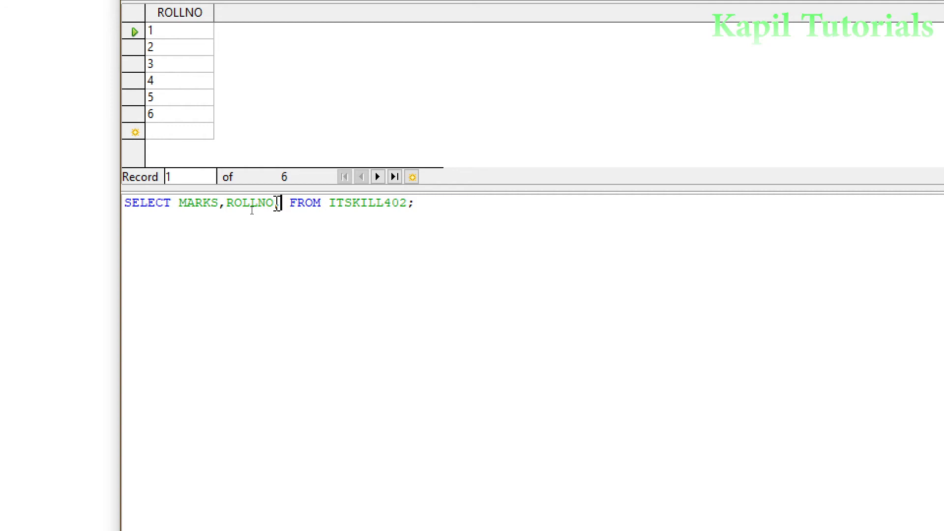
type("NAME")
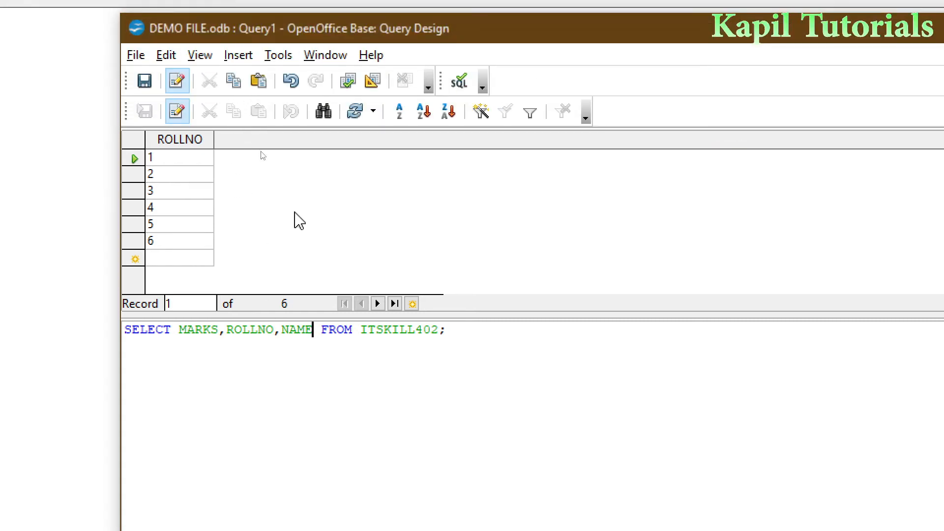
left_click(348, 83)
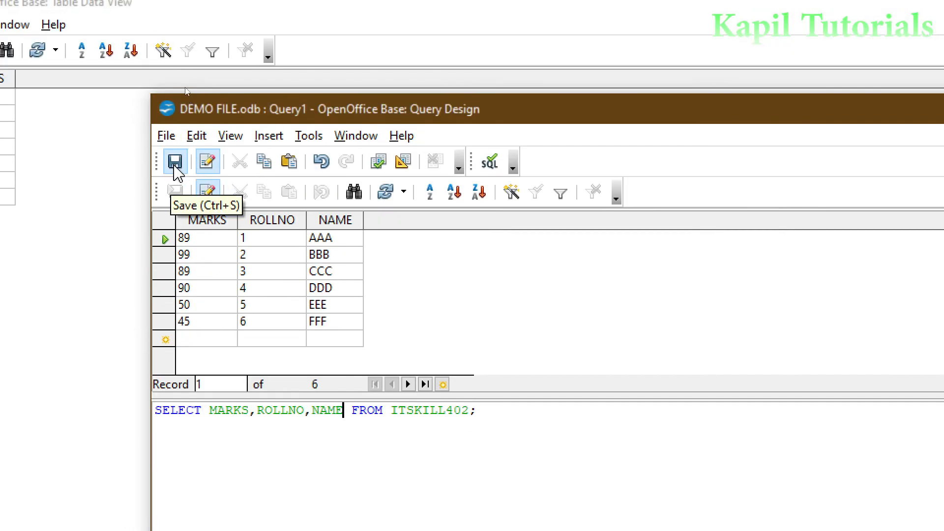
Save the query as ITSKILL402 WITH MARKS and close the query window
left_click(176, 162)
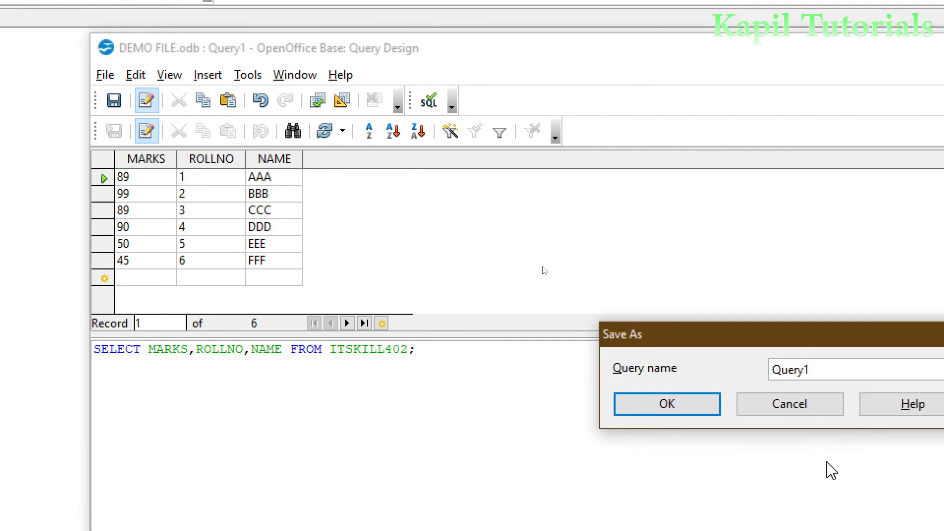
key("End")
key("shift+Left")
key("shift+Left")
key("shift+Left")
key("shift+Left")
key("shift+Left")
key("shift+Left")
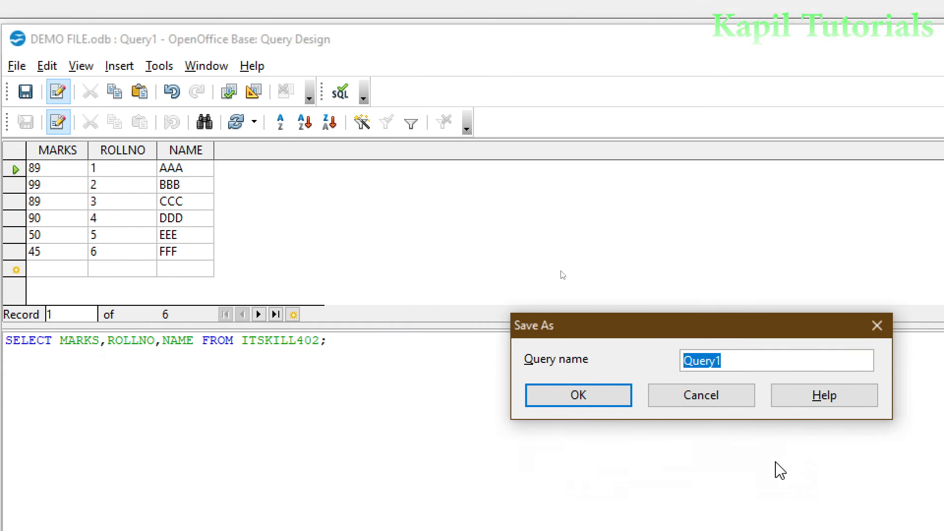
type("ITS")
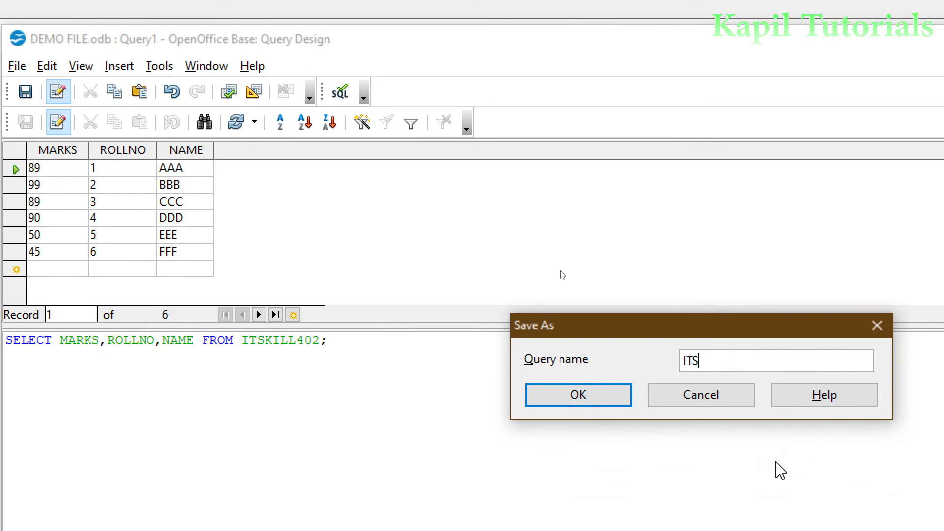
type("KILL402 WITH MARKS")
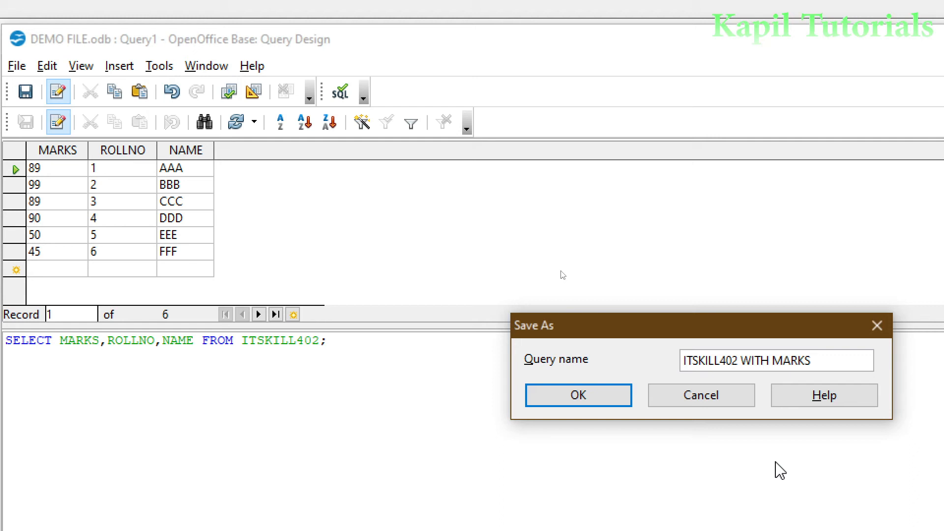
left_click(542, 399)
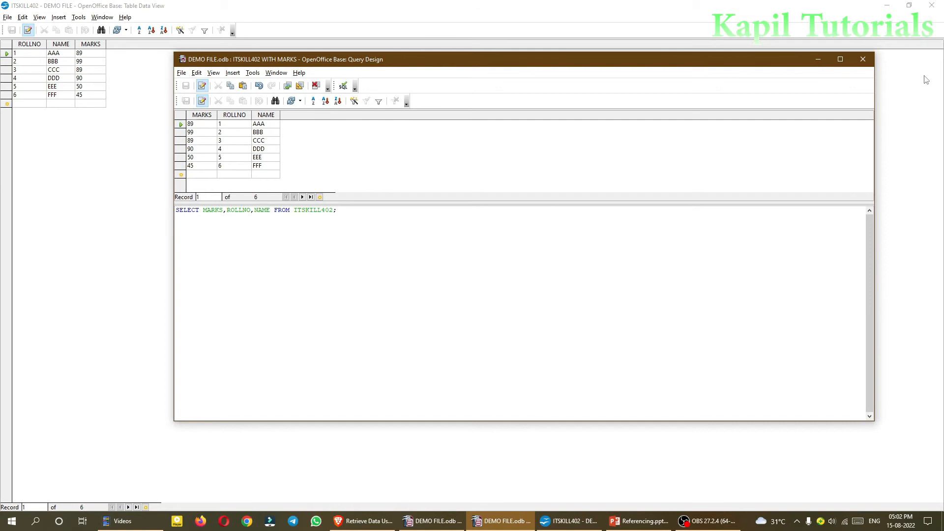
left_click(943, 11)
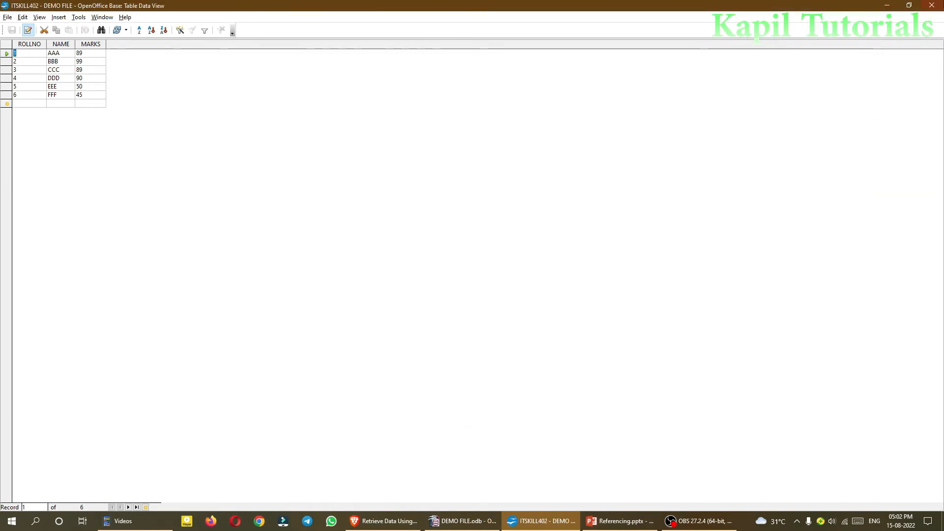
Close the ITSKILL402 table data, open the saved query ITSKILL402 WITH MARKS to view its records, and close it
left_click(932, 5)
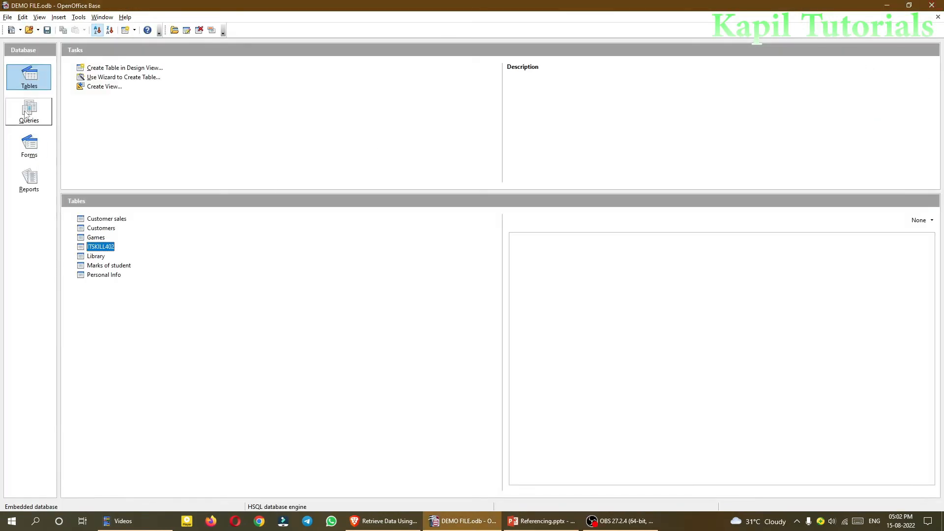
left_click(29, 114)
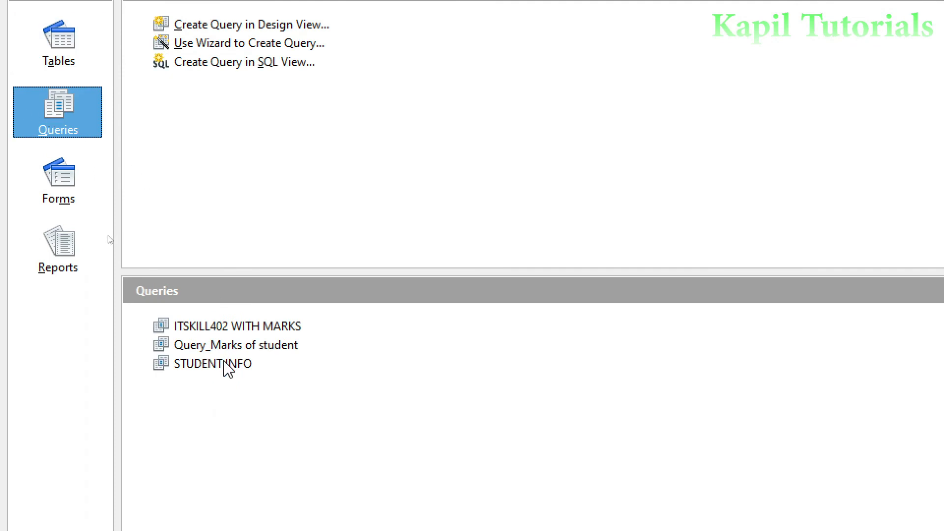
double_click(234, 326)
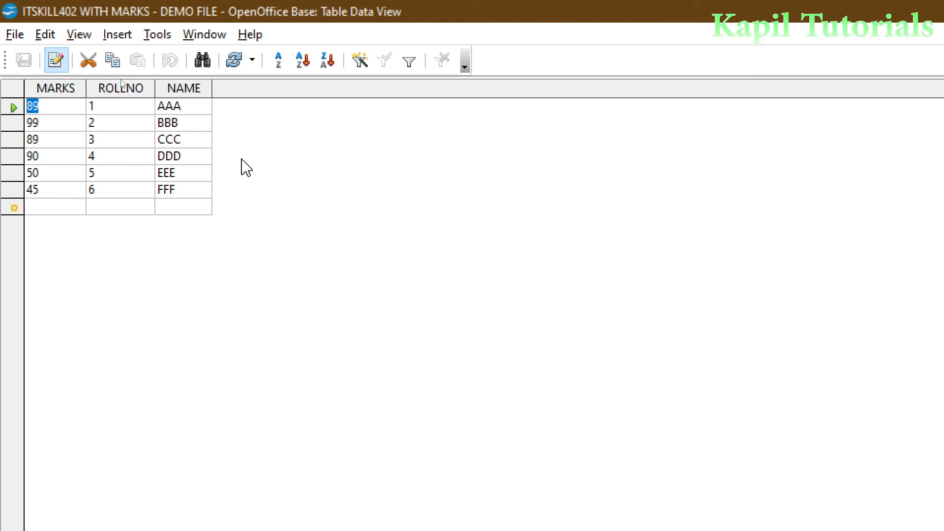
left_click(931, 6)
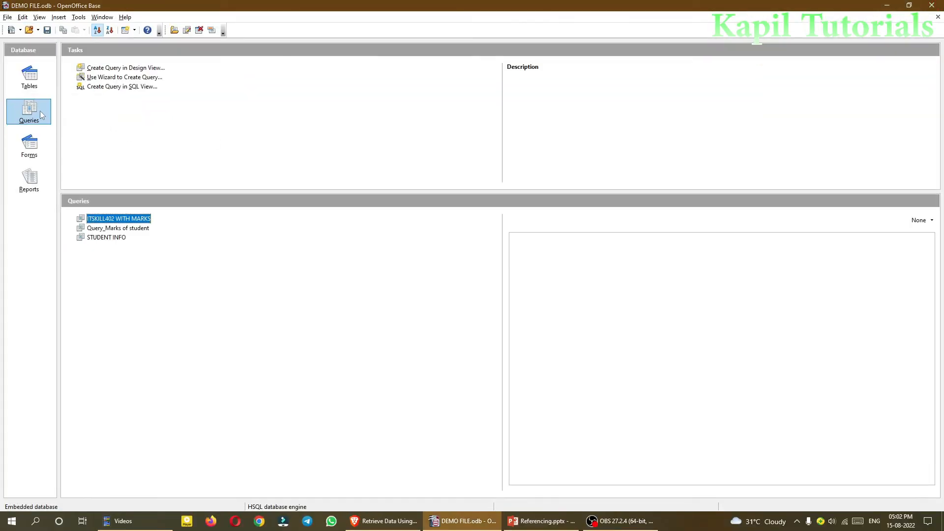
Look through the database's tables and queries, view the records of the Customers table, and close it
left_click(31, 84)
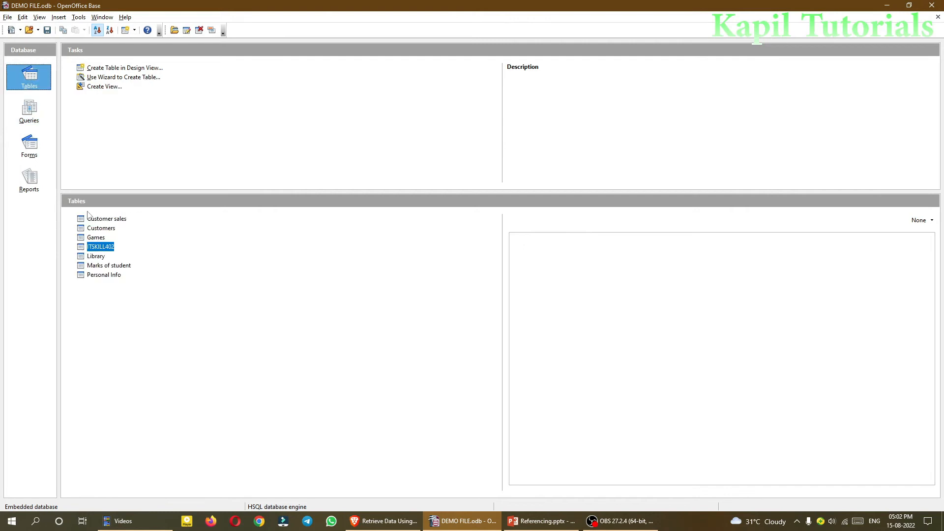
left_click(35, 121)
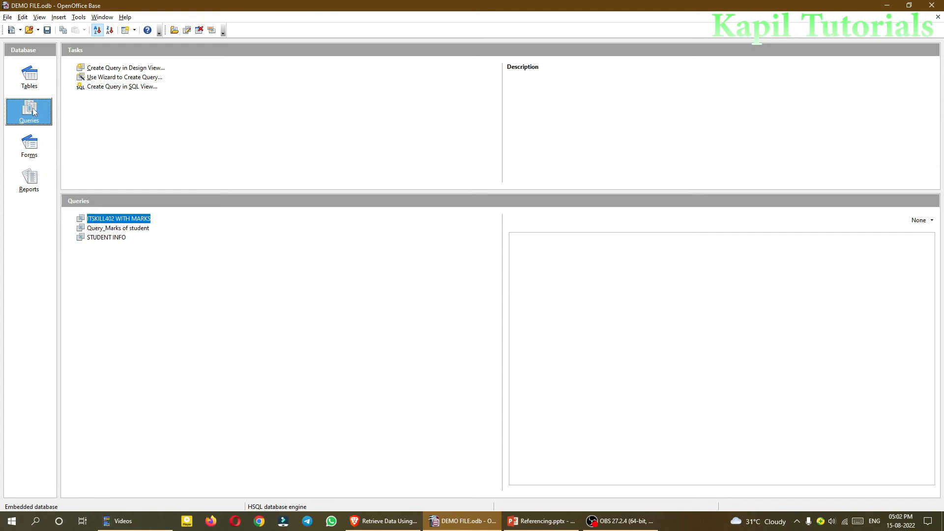
left_click(47, 88)
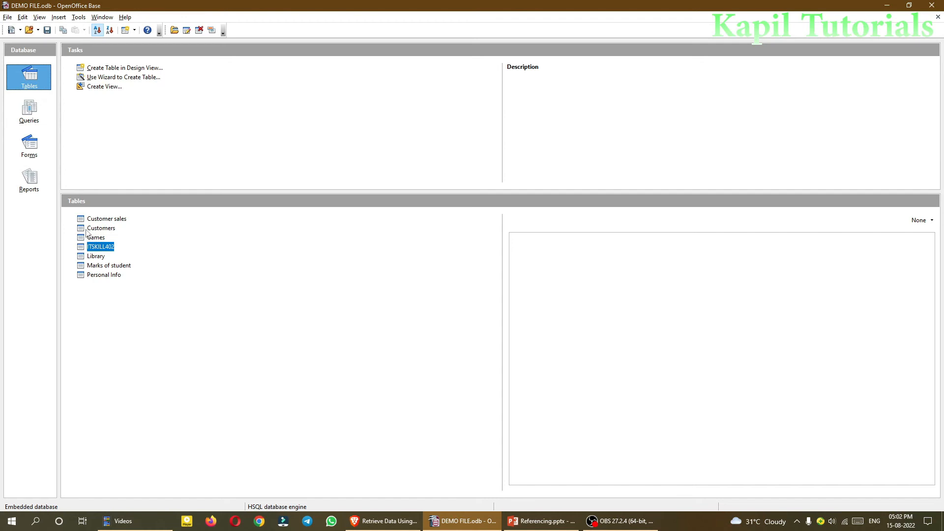
double_click(89, 228)
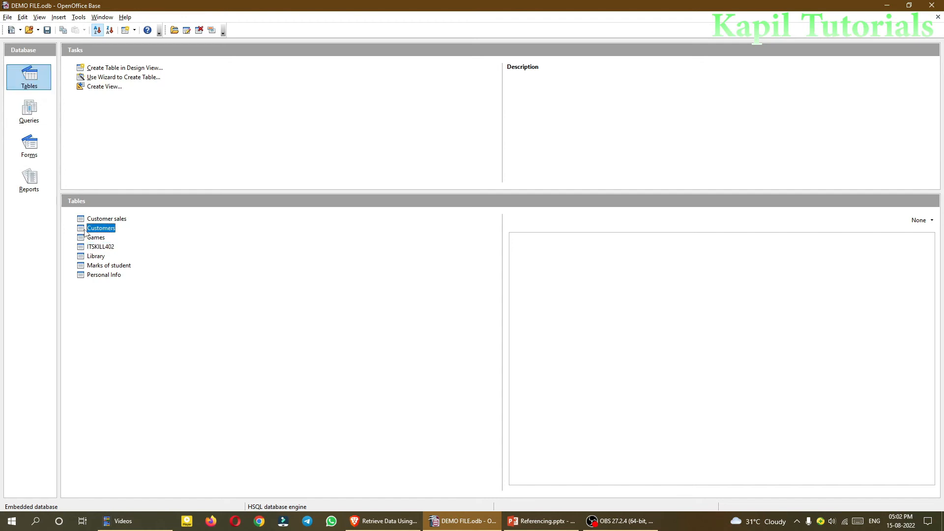
left_click(932, 5)
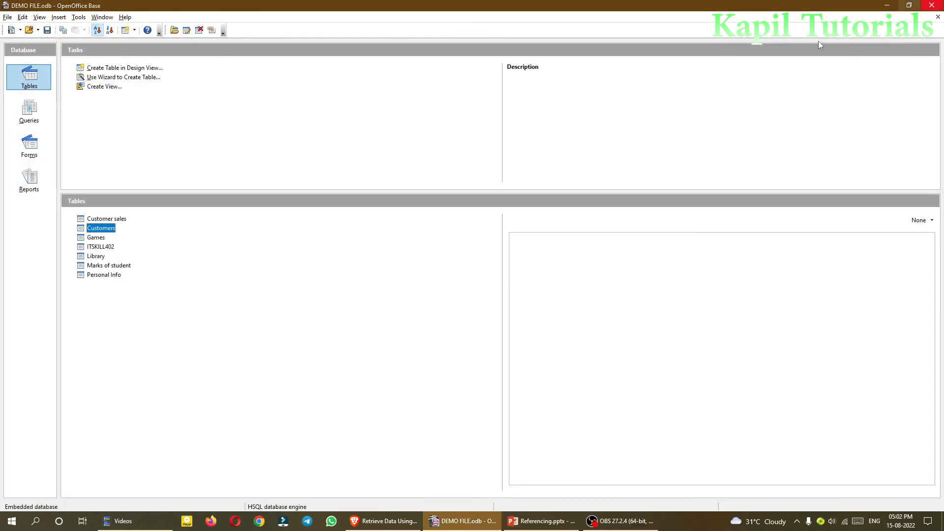
Create a new query in SQL view, open the Customers table data, and place the query window beside its records
left_click(37, 109)
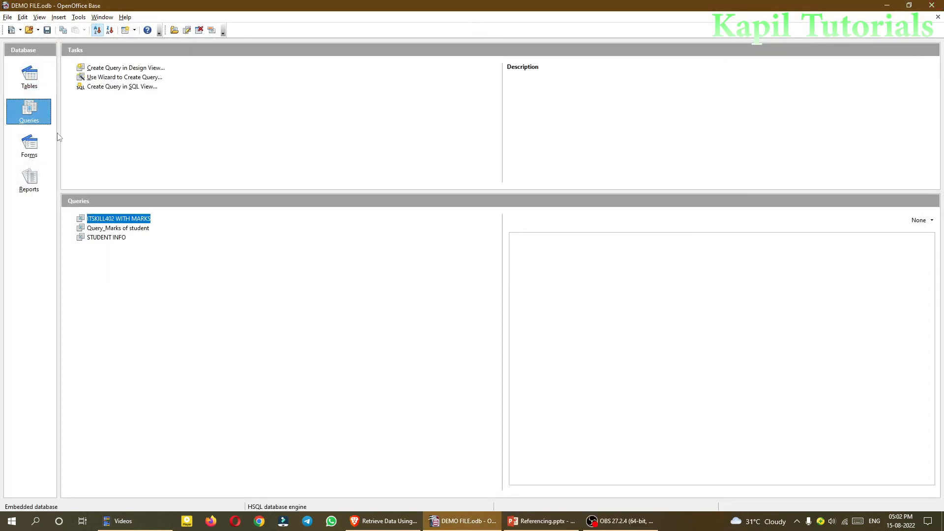
left_click(106, 89)
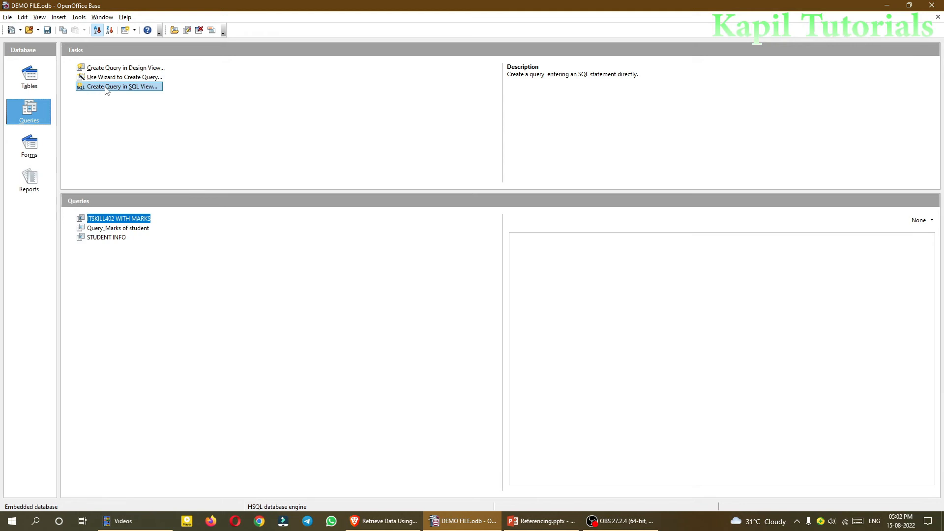
left_click(908, 6)
left_click_drag(289, 38, 599, 112)
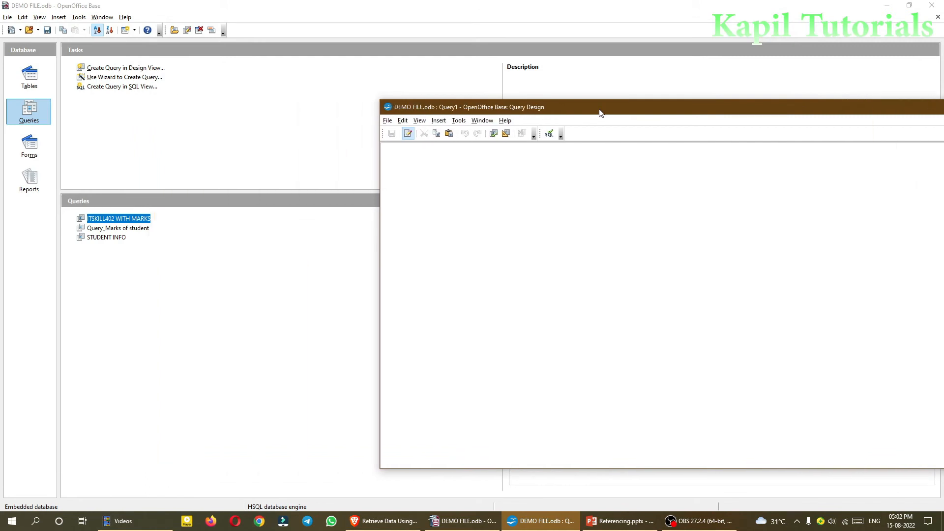
left_click(23, 73)
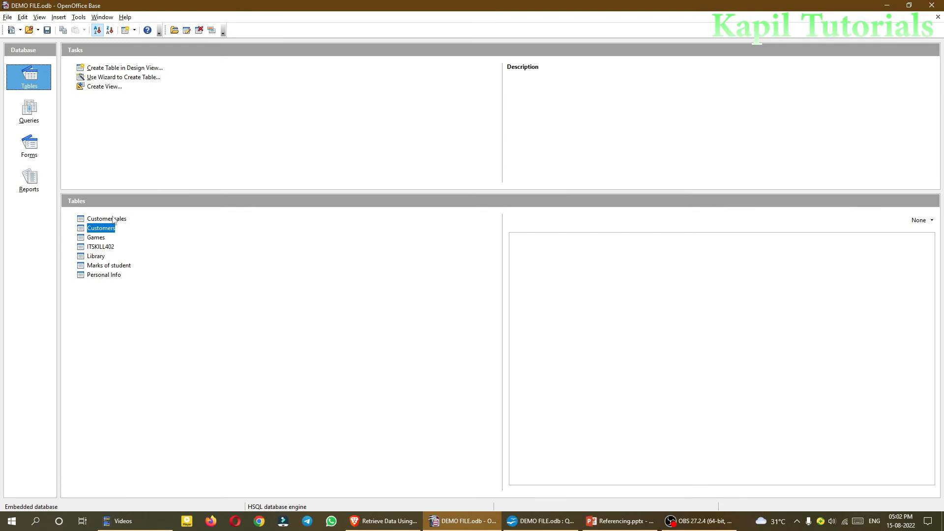
double_click(93, 230)
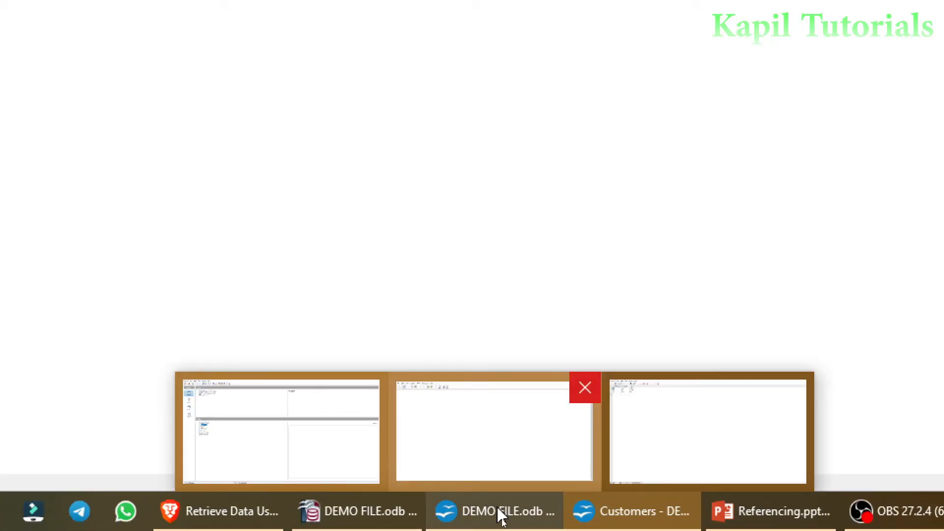
left_click(499, 512)
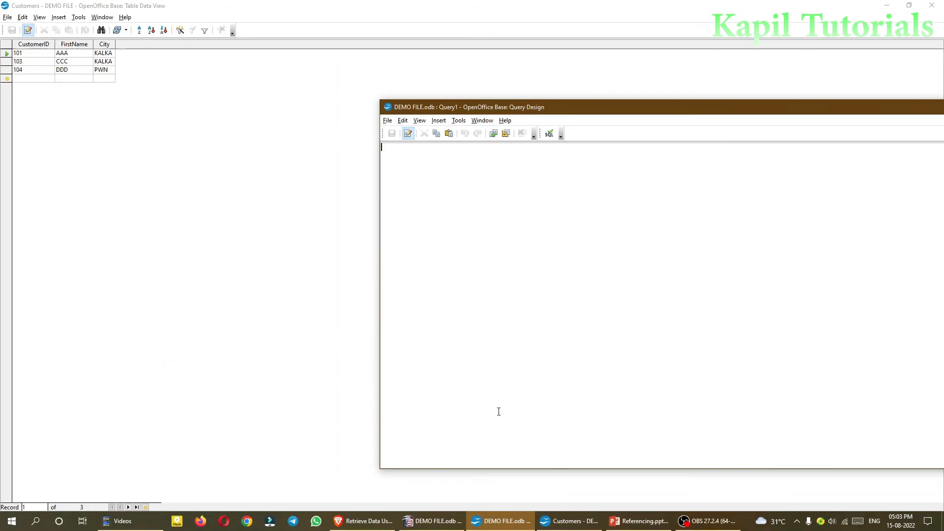
left_click_drag(428, 110, 270, 104)
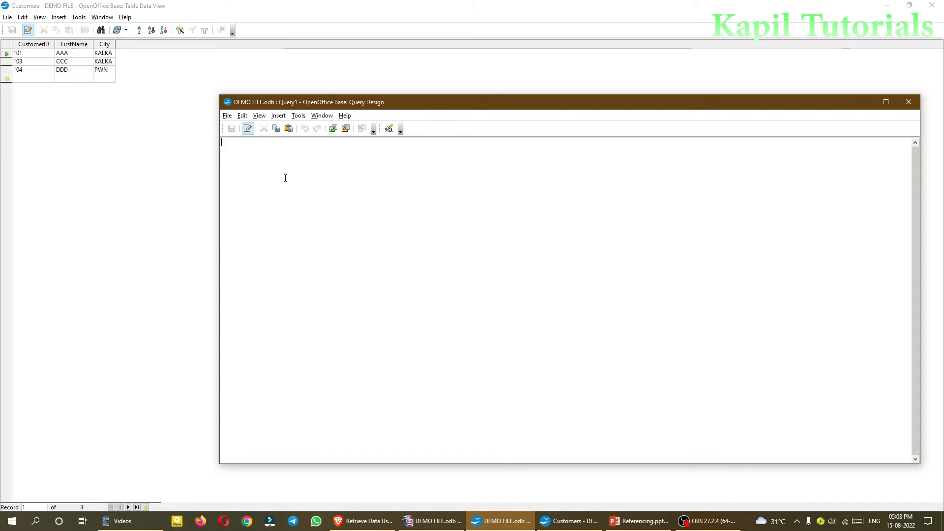
Enter the statement "Select Customer_ID, FirstName from Customers;" and try to run the query
type("SLECT")
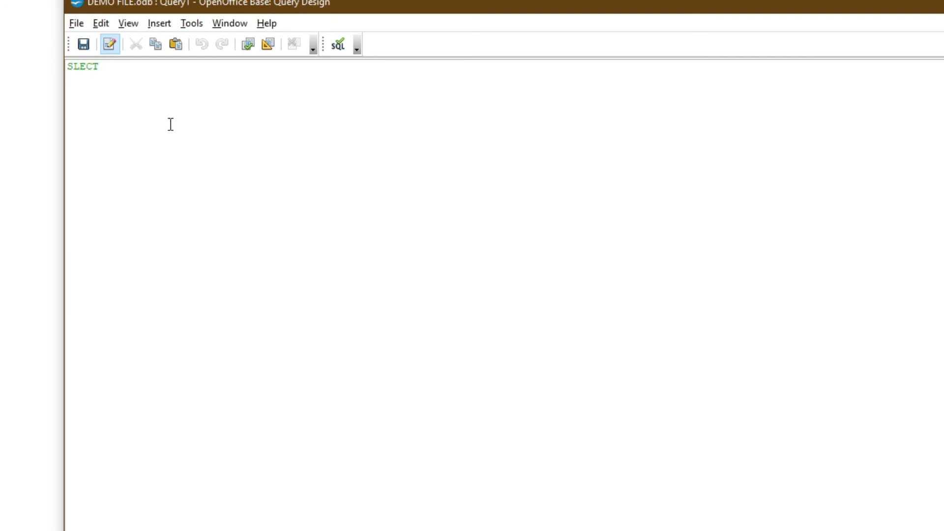
key("BackSpace")
key("BackSpace")
key("BackSpace")
key("BackSpace")
key("BackSpace")
type("elect")
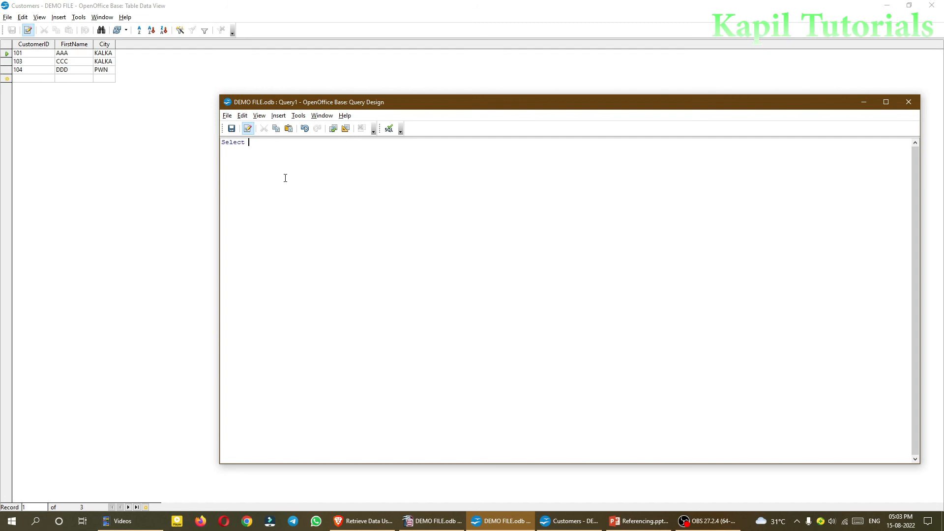
type("Customer_ID")
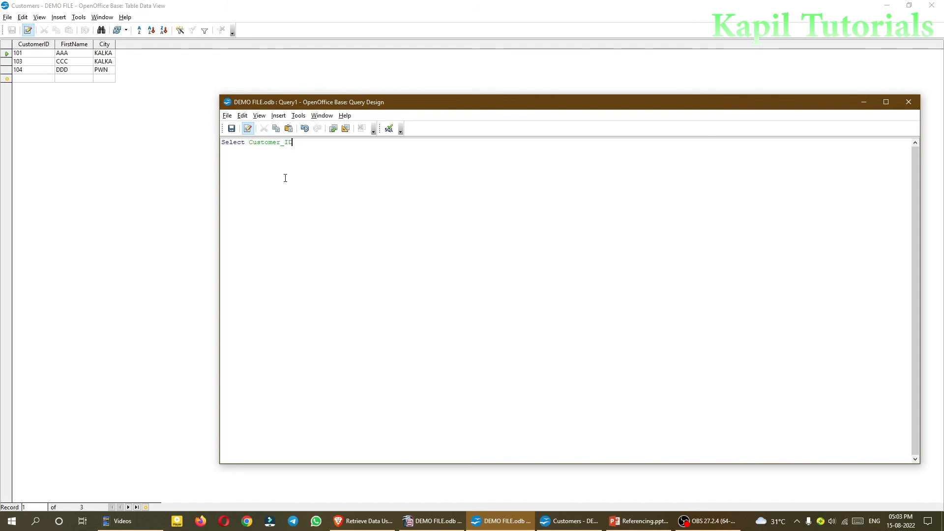
type(", FirstName from")
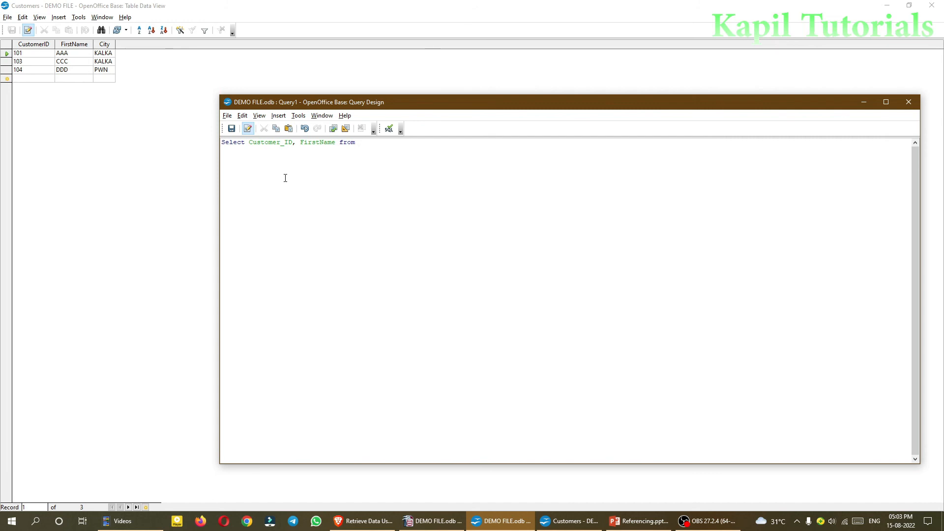
type("Customers;")
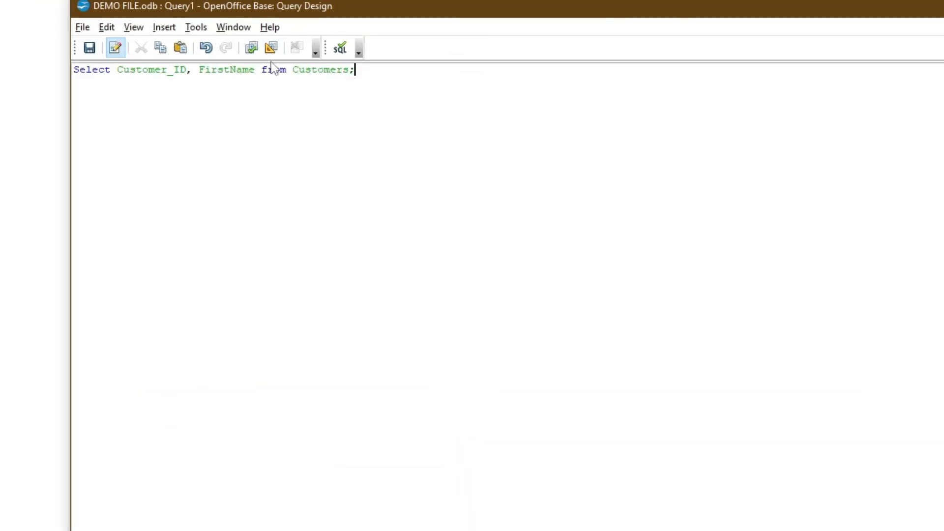
left_click(252, 48)
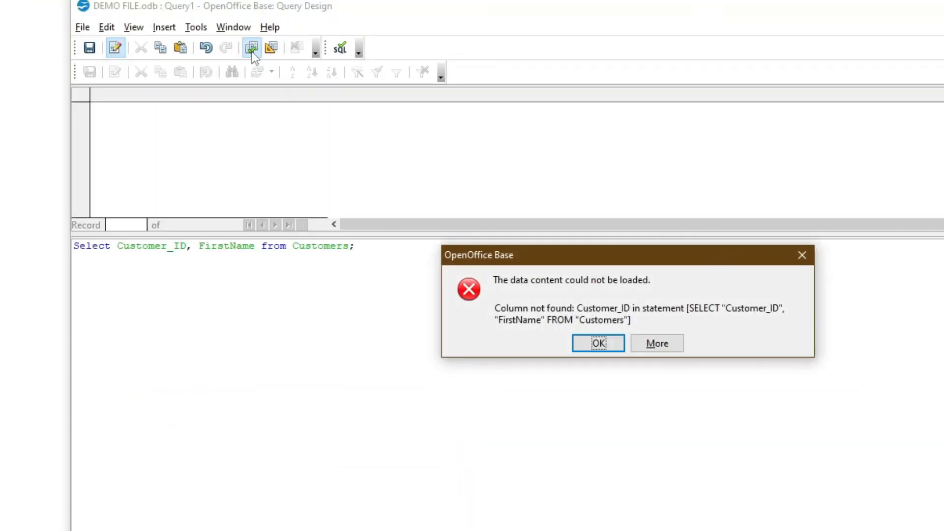
left_click(598, 343)
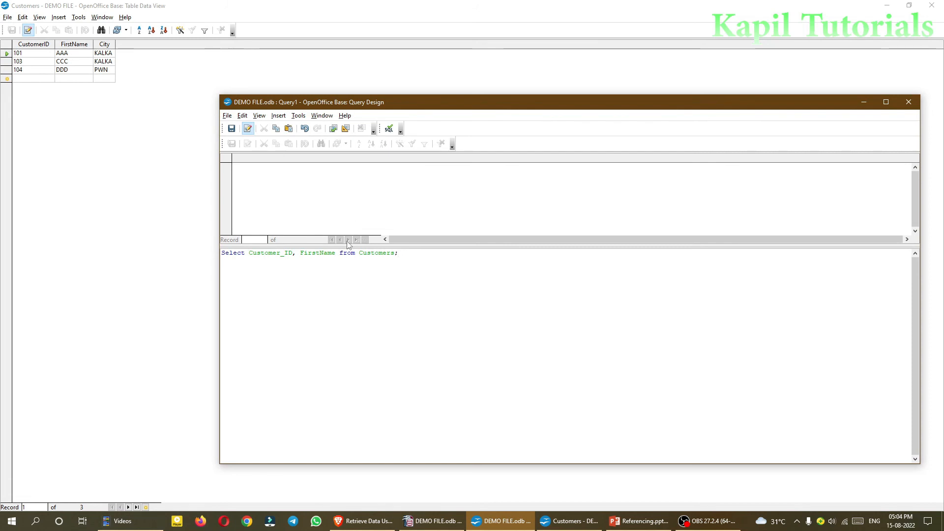
Correct the field name Customer_ID to CustomerID in the SELECT statement and run the query
left_click(279, 255)
key("Right")
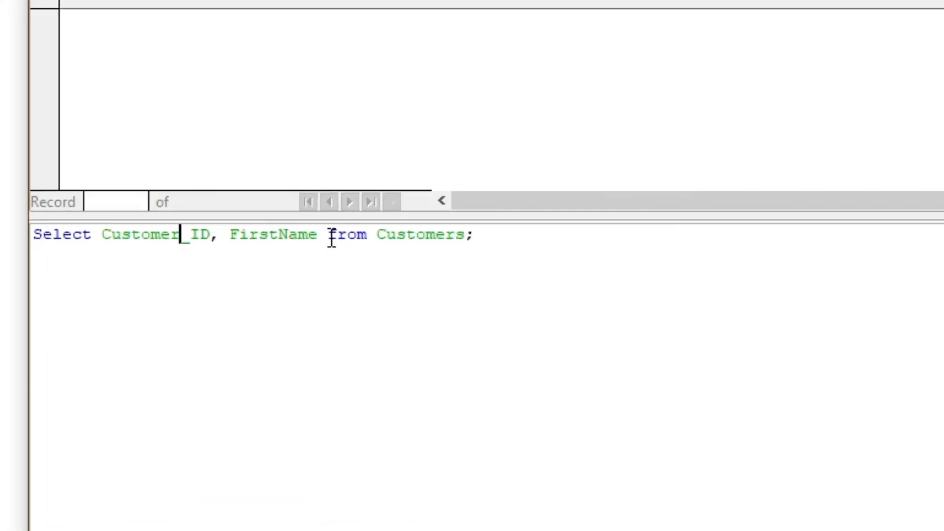
key("Delete")
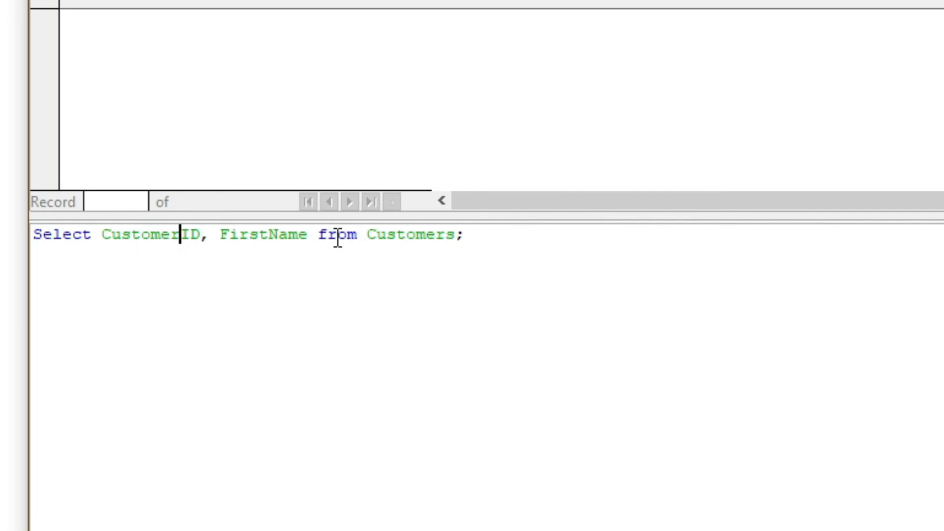
left_click(497, 238)
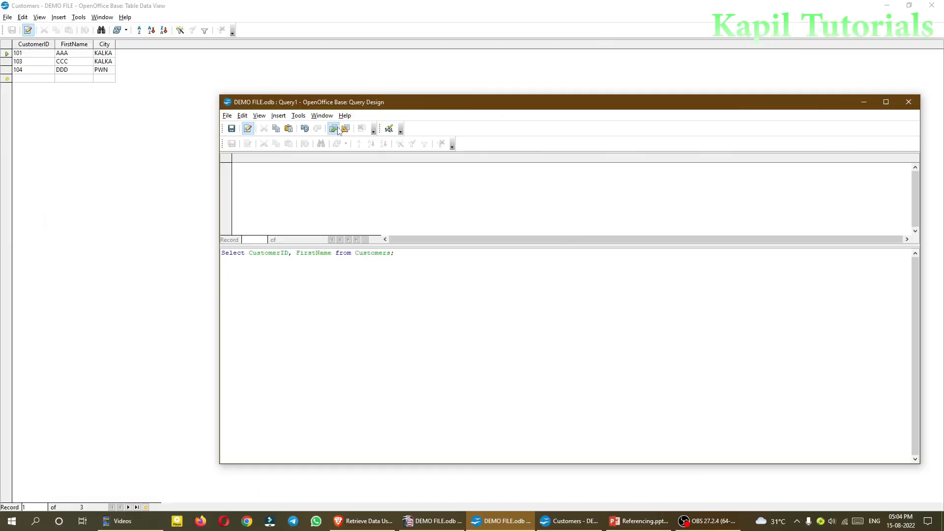
left_click(337, 129)
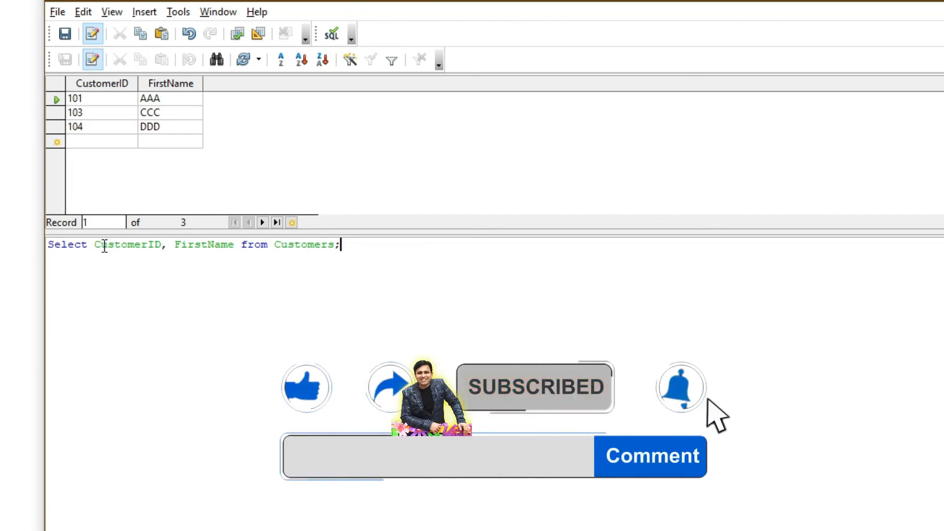
Move CustomerID after FirstName in the SELECT statement and run the query
left_click_drag(89, 246, 170, 245)
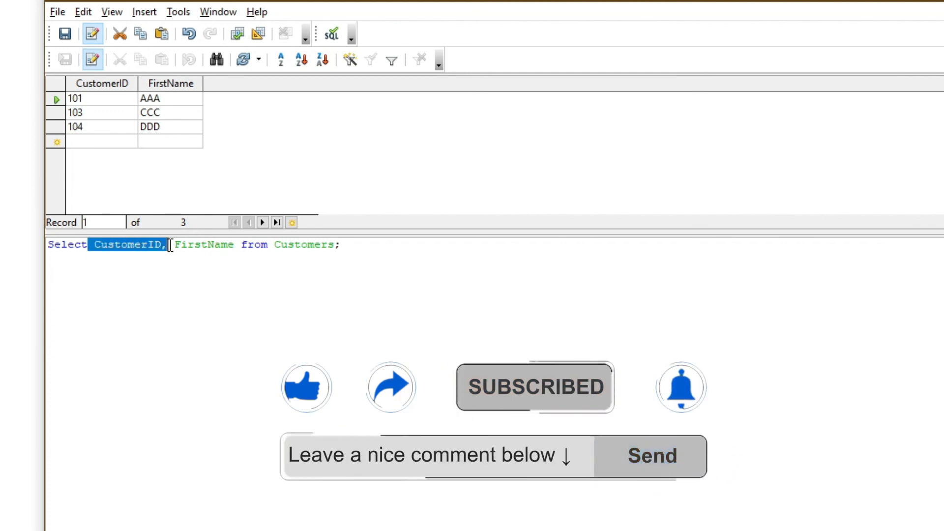
key("Delete")
left_click(155, 246)
type(", CustomerID")
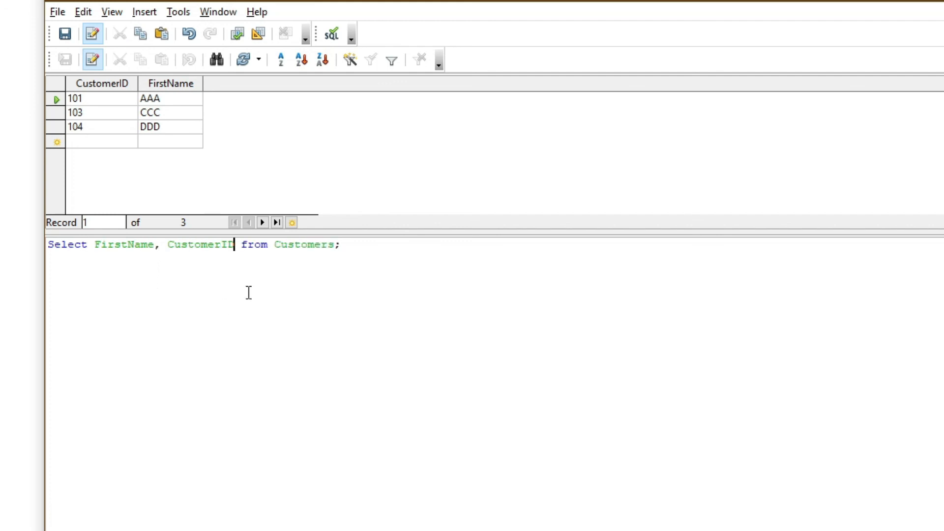
left_click(238, 39)
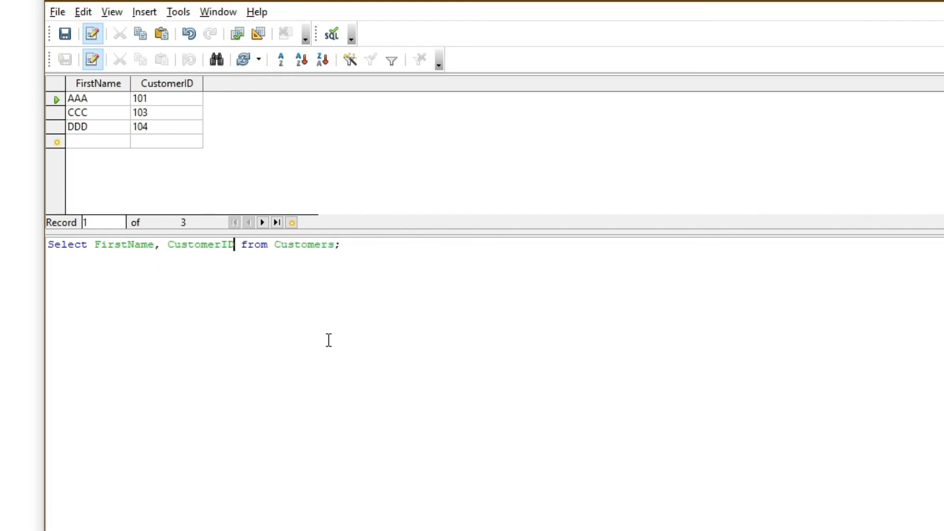